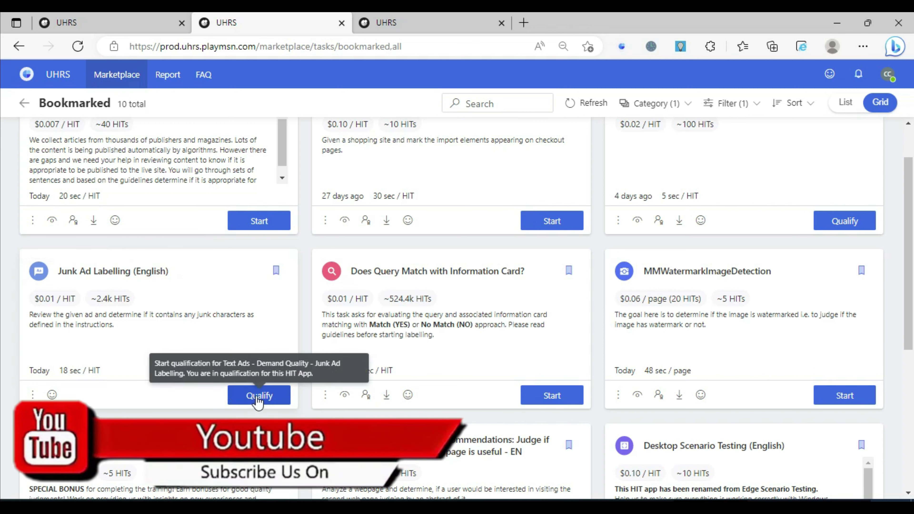
Step: Start the Junk Ad Labelling (English) qualification test and read the guideline's junk-text categories and examples
left_click(266, 401)
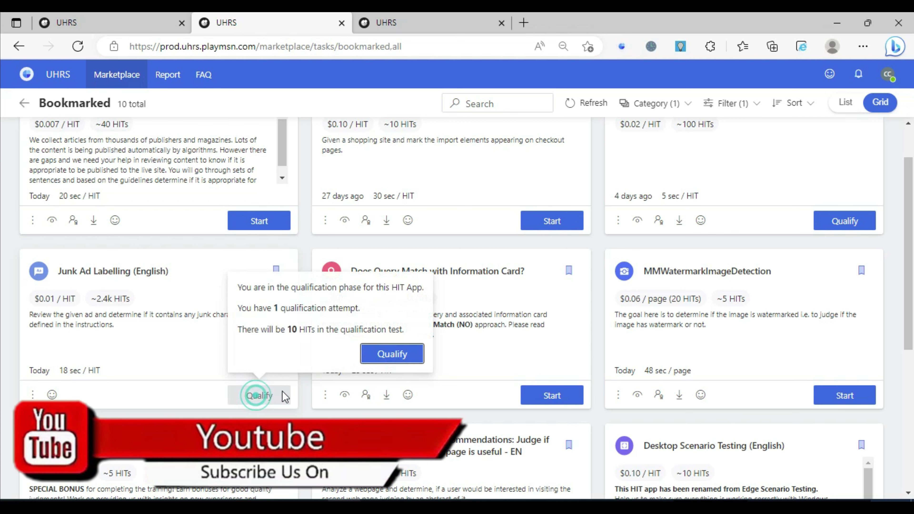
left_click(383, 356)
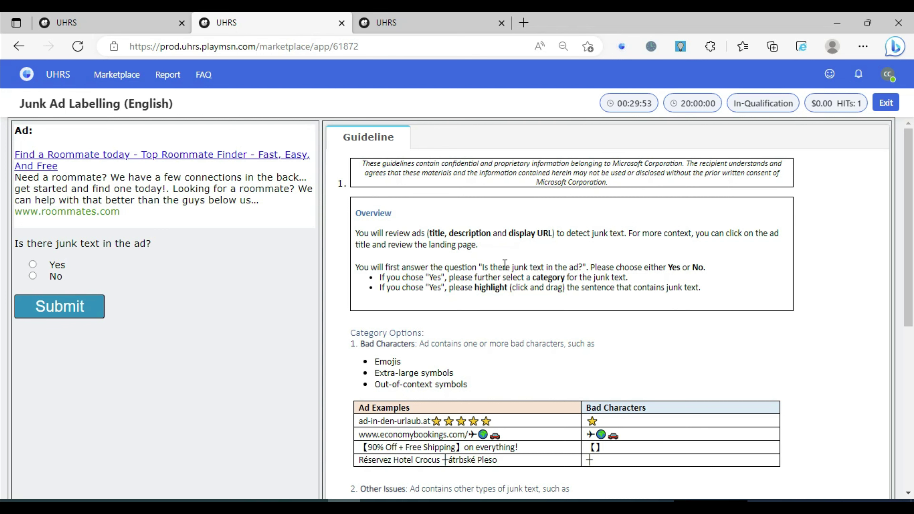
scroll(505, 264, "down", 4)
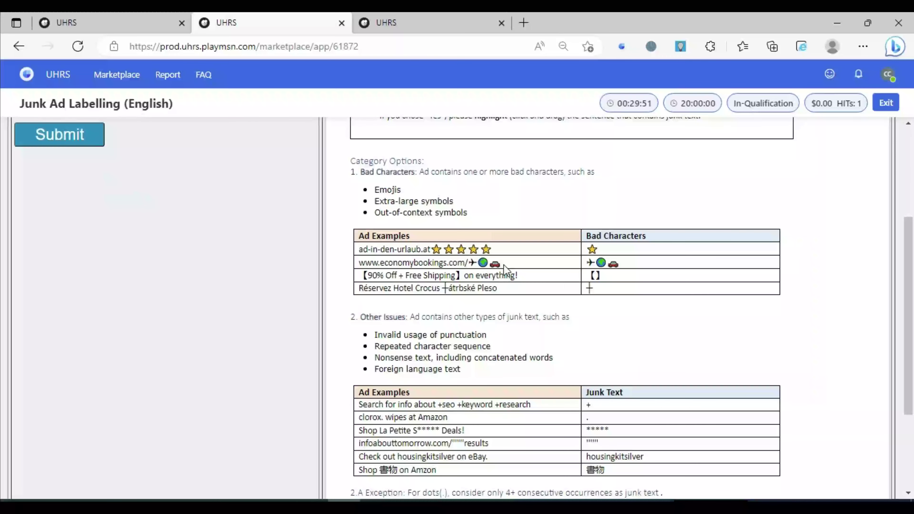
scroll(452, 311, "down", 2)
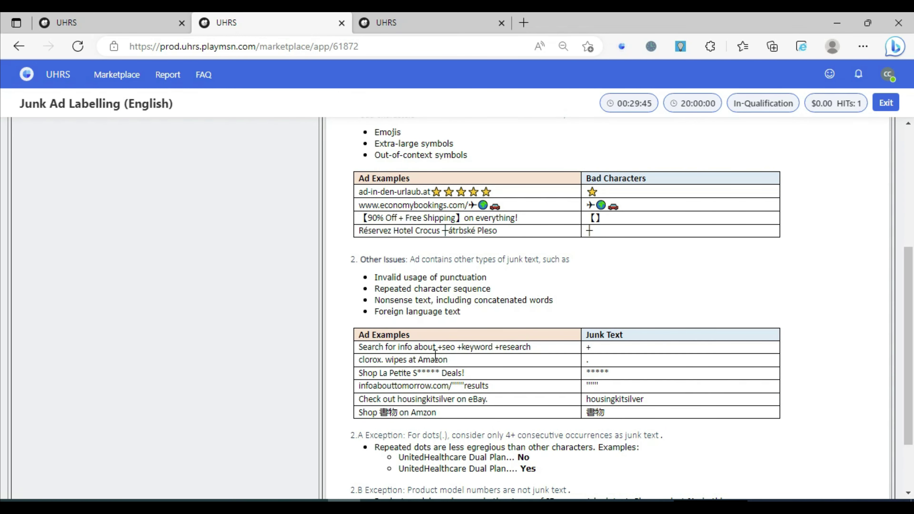
scroll(495, 360, "up", 3)
scroll(497, 358, "up", 2)
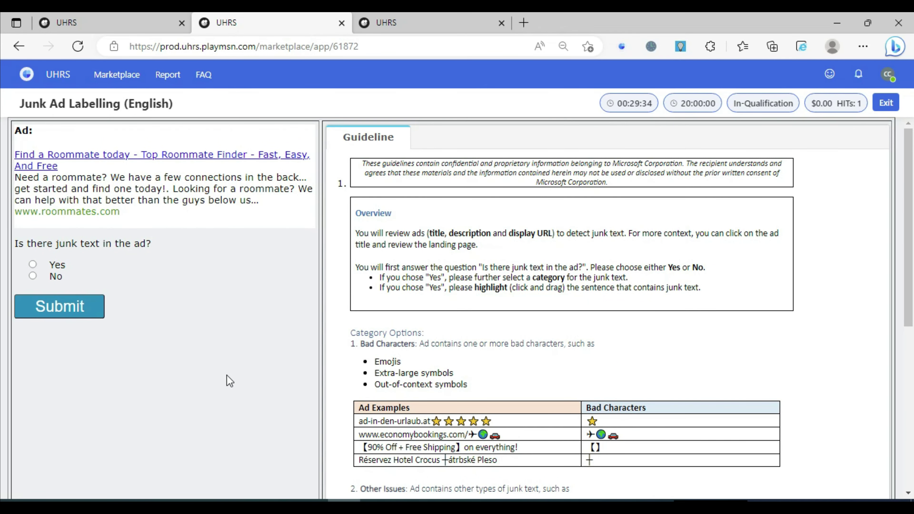
Step: Answer No to junk text for the roommate finder ad and the marble floor polishing ad, submitting each
left_click(34, 277)
left_click(78, 313)
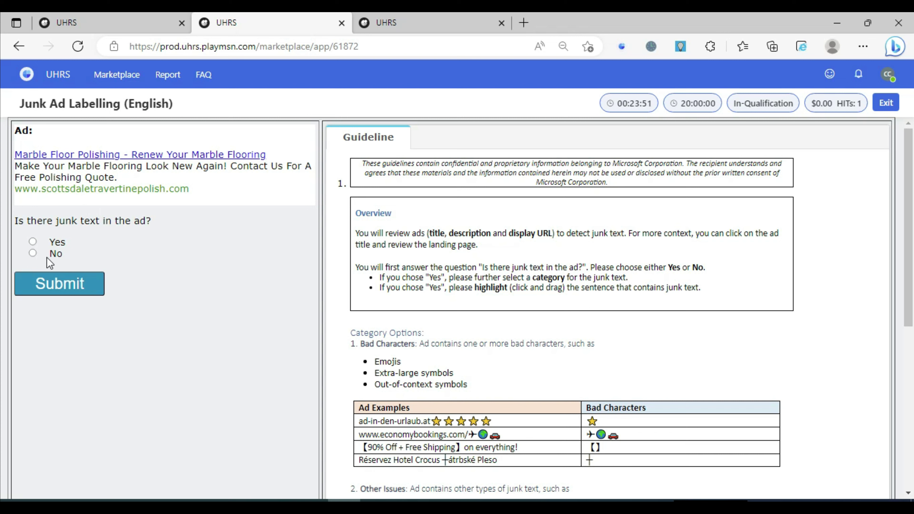
left_click(33, 253)
left_click(55, 284)
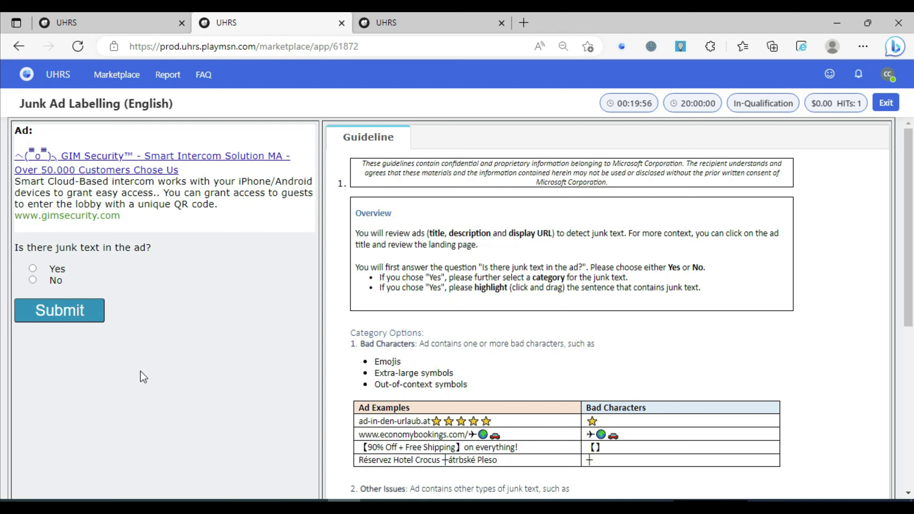
Step: Label the GIM Security ad as junk text under Other Issues, highlight the emoticon before "GIM Security", and submit
left_click(33, 268)
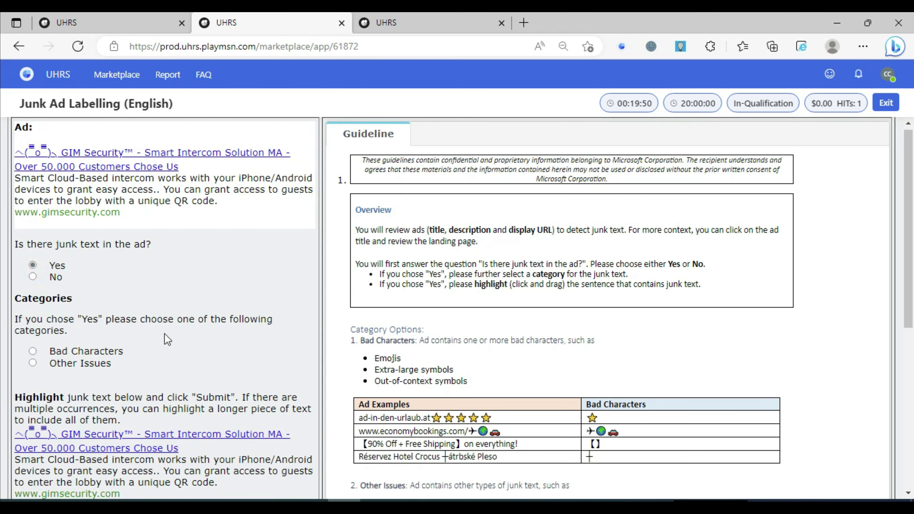
scroll(166, 336, "down", 1)
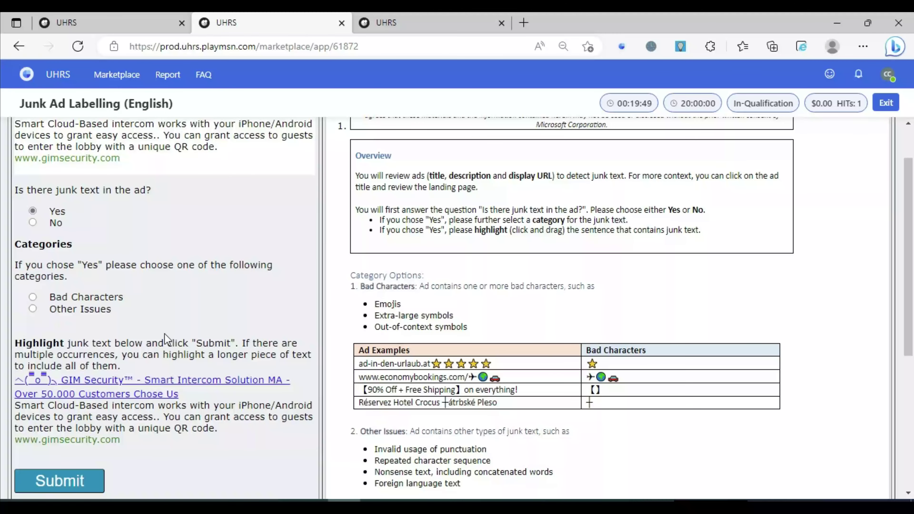
left_click(33, 308)
left_click_drag(61, 383, 14, 383)
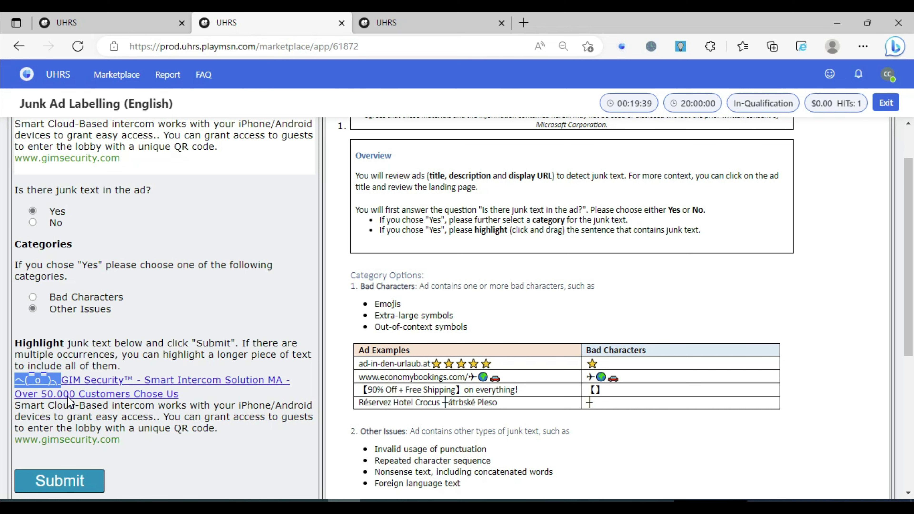
scroll(71, 379, "down", 3)
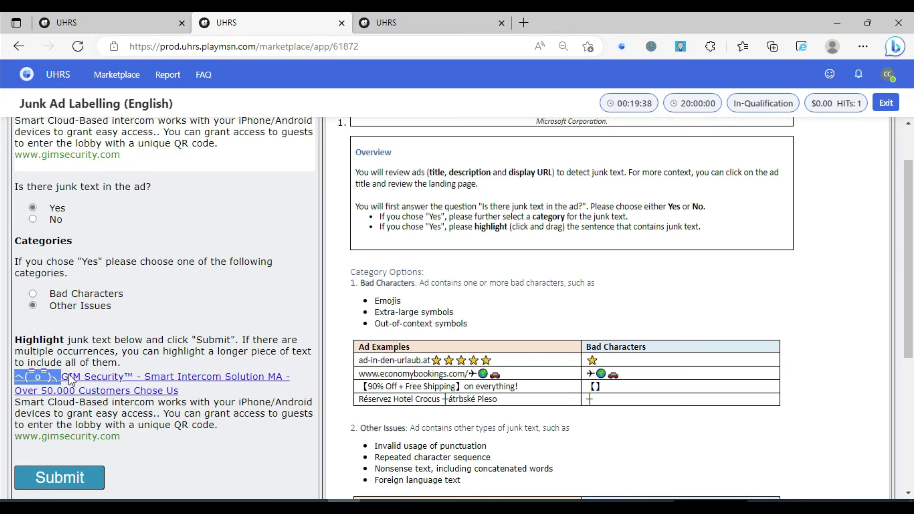
scroll(68, 375, "down", 2)
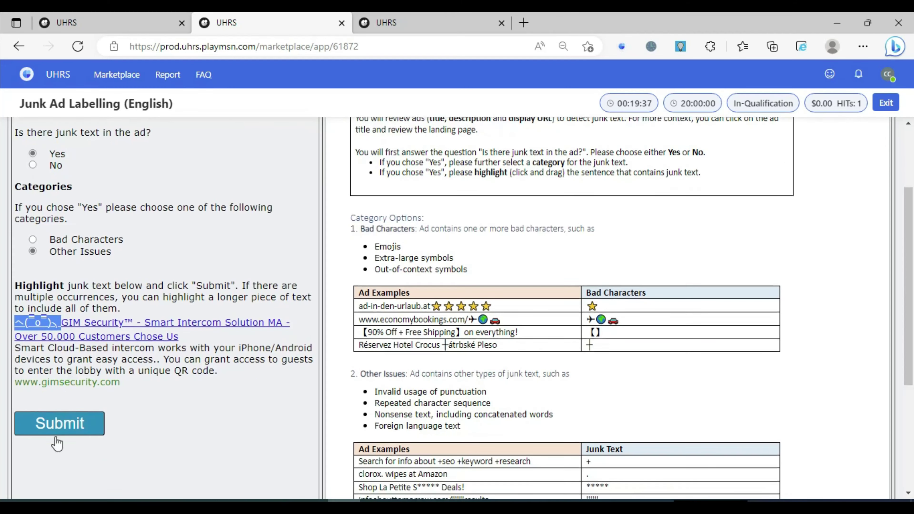
left_click(75, 425)
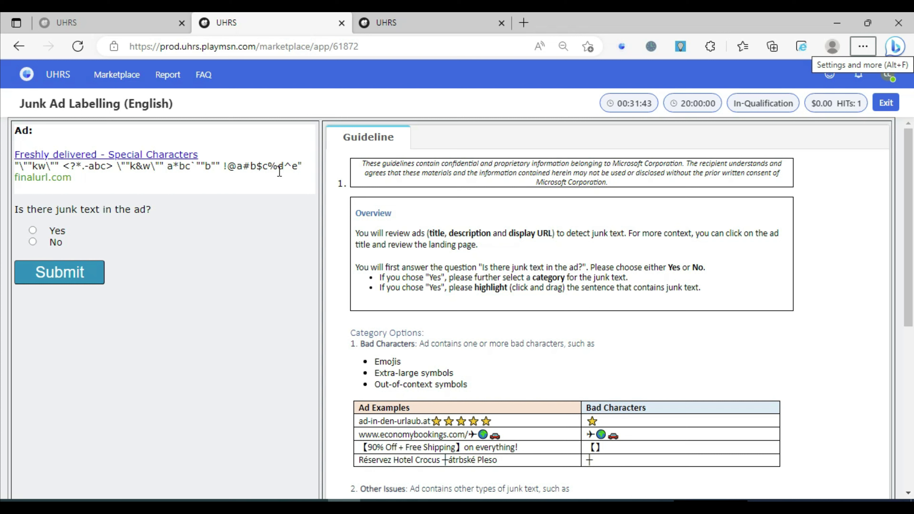
Step: Label the "Freshly delivered" ad as junk text under Other Issues, highlight its whole special-character description line, and submit
left_click(32, 231)
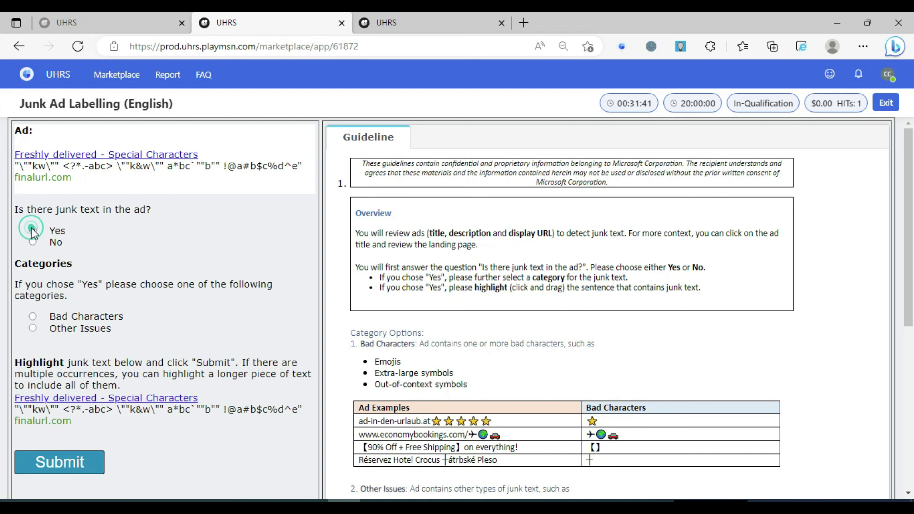
scroll(438, 354, "down", 3)
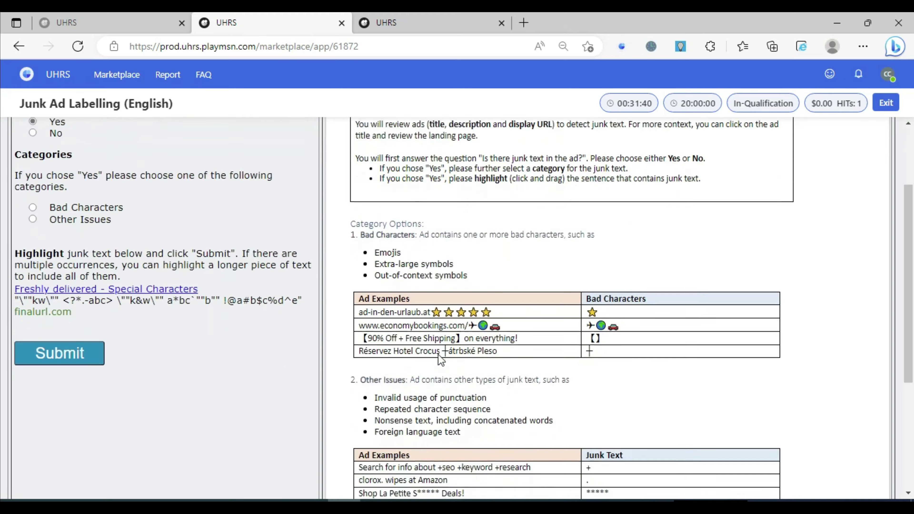
scroll(437, 354, "up", 3)
left_click(33, 327)
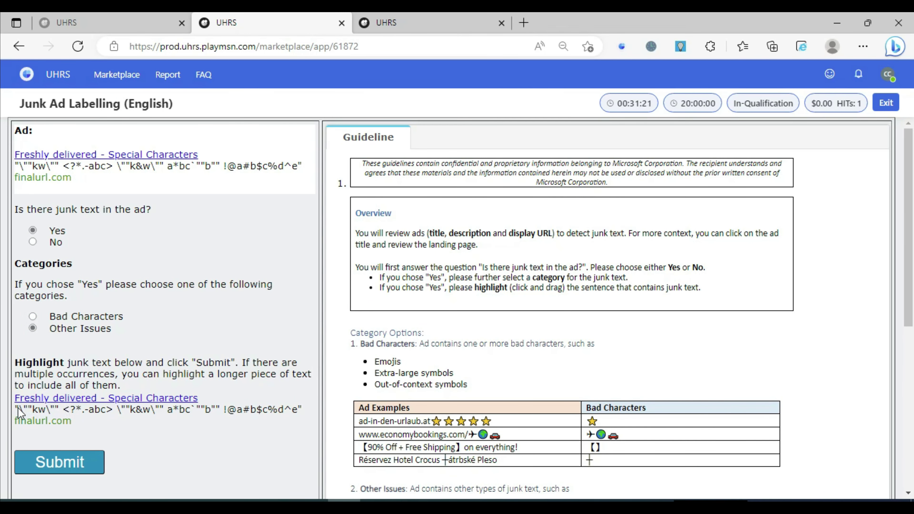
left_click_drag(30, 410, 302, 413)
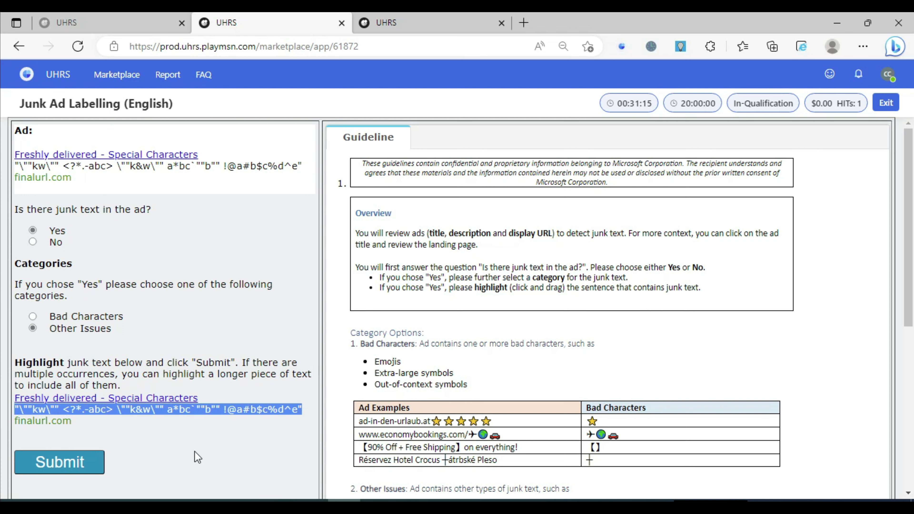
left_click(69, 462)
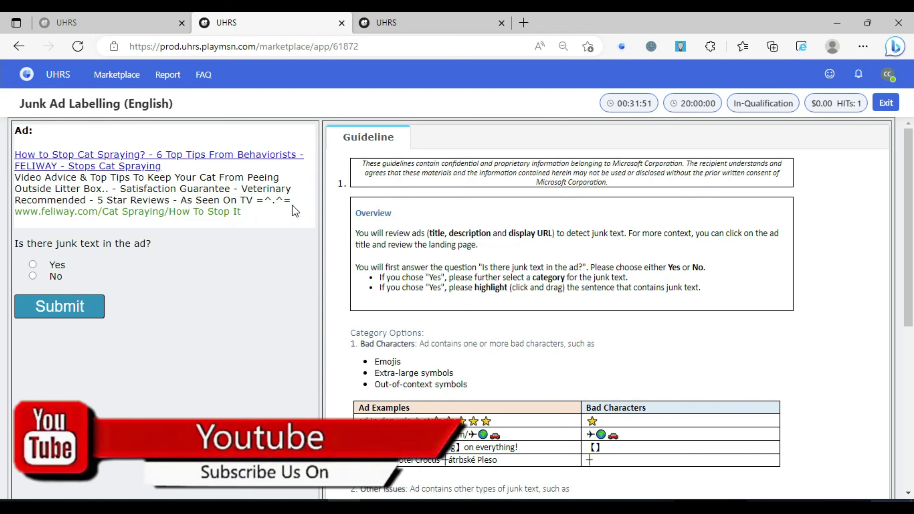
Step: Check the FELIWAY cat spraying ad against the guideline, label it junk text under Other Issues, highlight "=^.^=", and submit
scroll(569, 395, "down", 3)
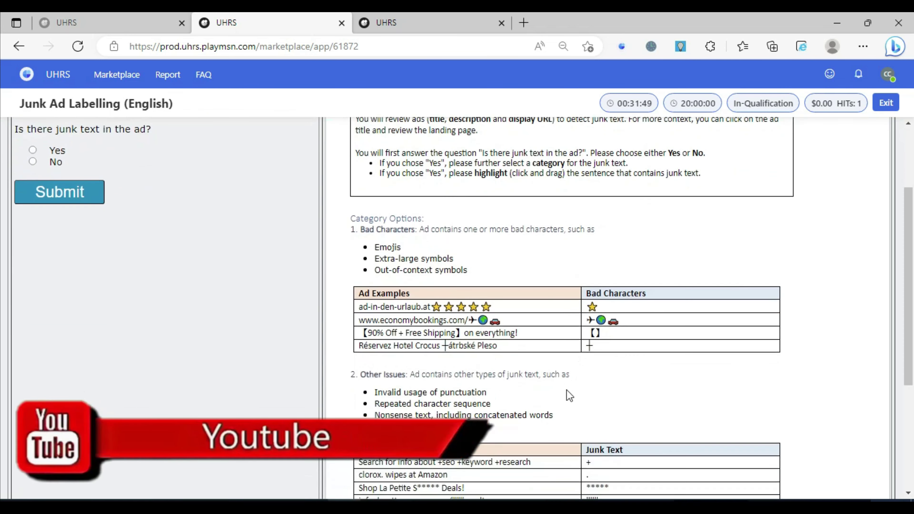
scroll(569, 395, "down", 2)
scroll(568, 395, "up", 5)
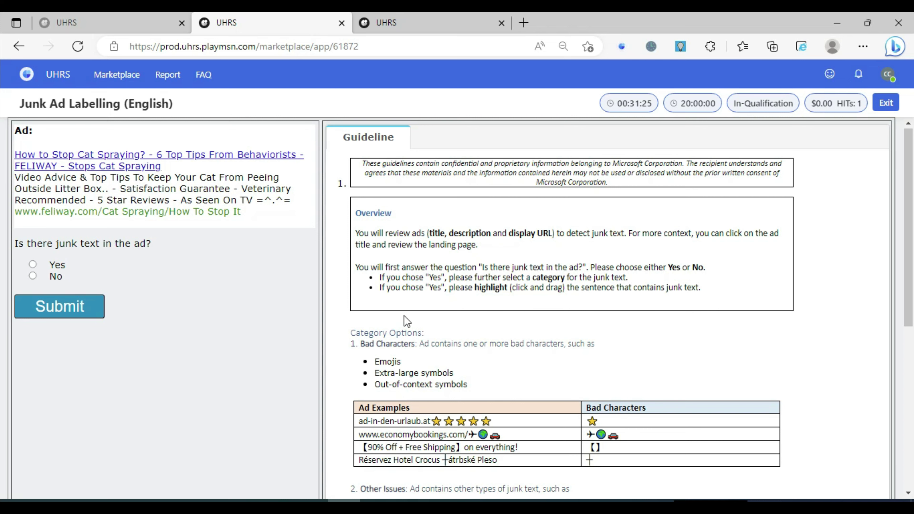
left_click(33, 265)
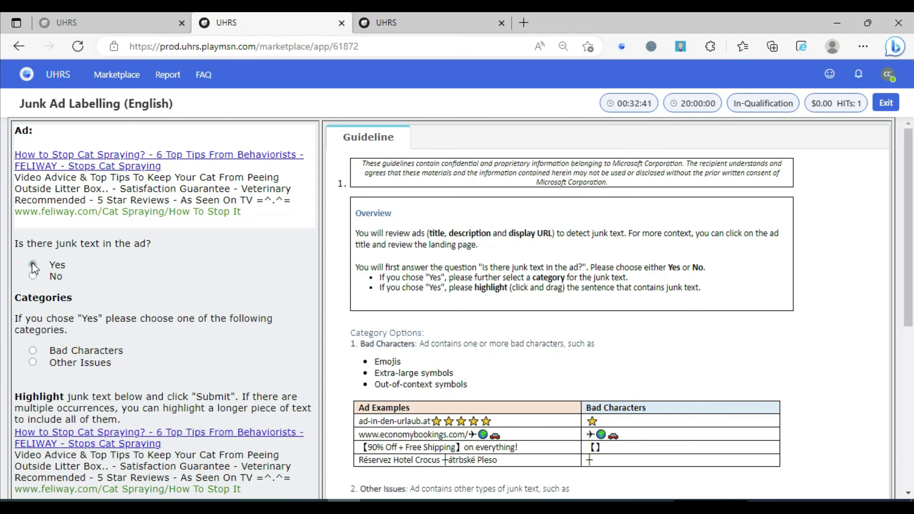
scroll(200, 314, "down", 1)
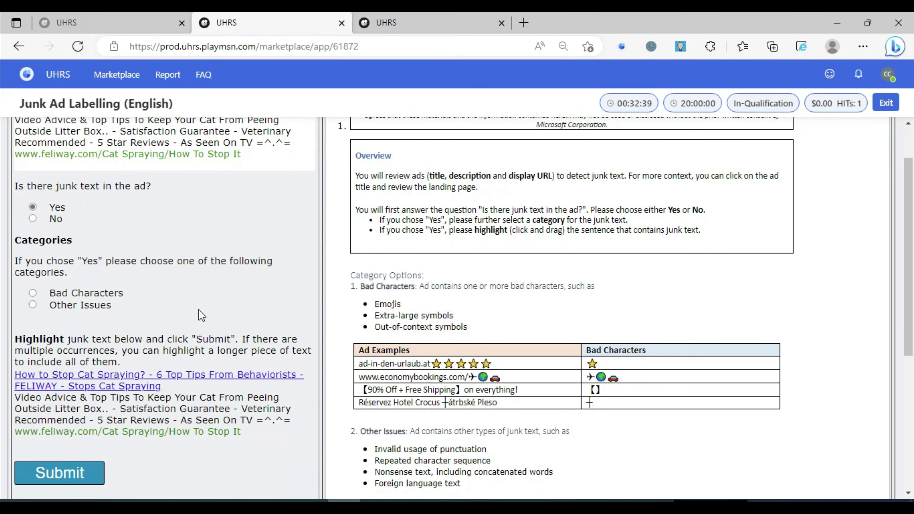
scroll(202, 315, "down", 2)
left_click(33, 248)
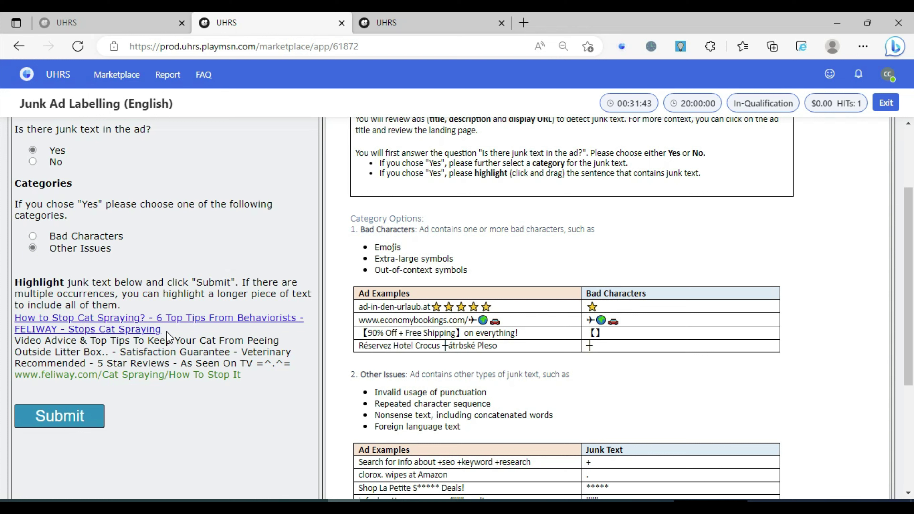
left_click_drag(258, 366, 293, 363)
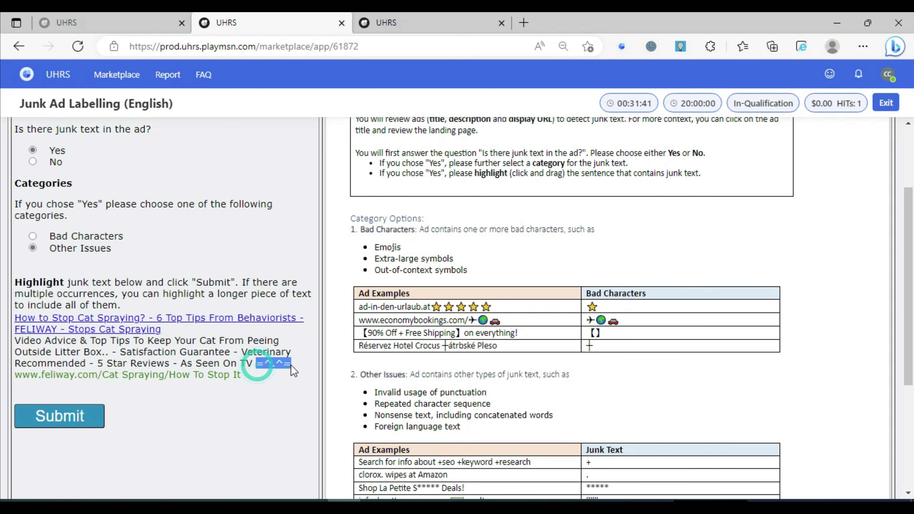
left_click(78, 415)
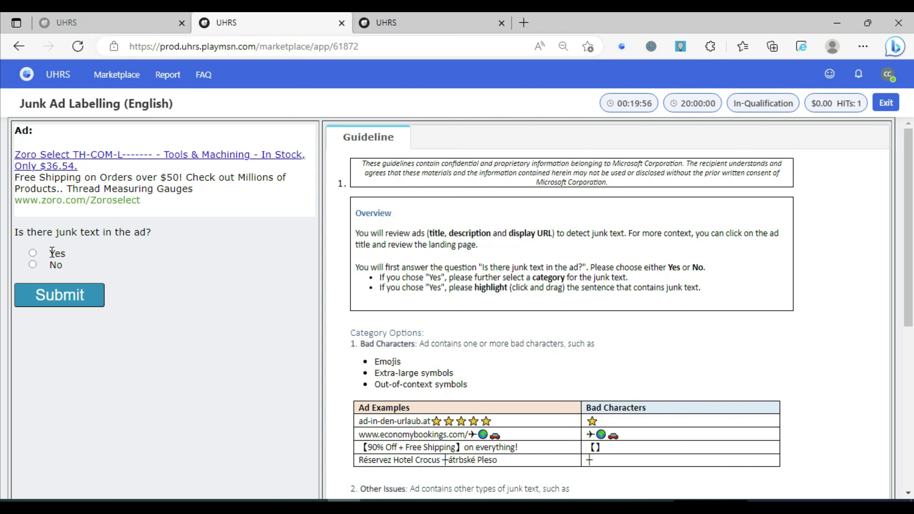
Step: Label the Zoro Select ad as junk text under Other Issues, highlight "-L------- -" in its title, and submit
left_click(34, 253)
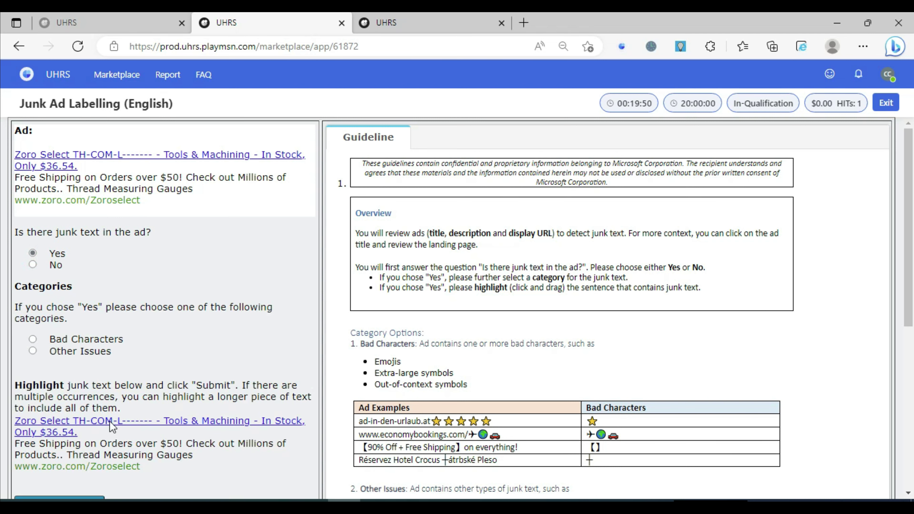
left_click_drag(139, 426, 164, 426)
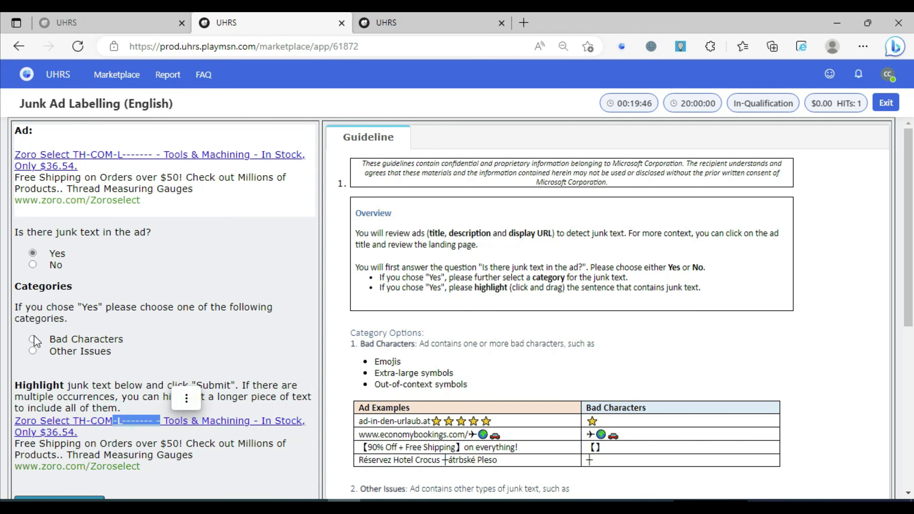
left_click(32, 351)
scroll(235, 341, "down", 5)
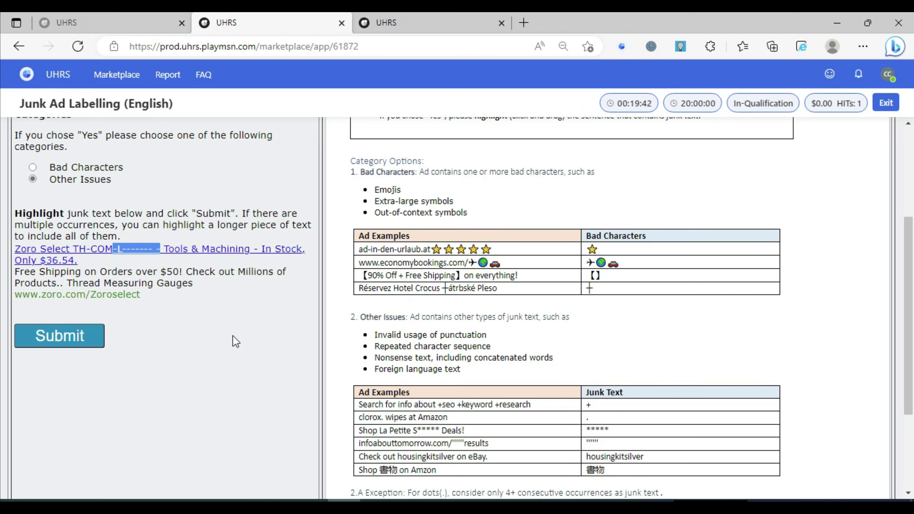
scroll(233, 335, "up", 3)
left_click(77, 450)
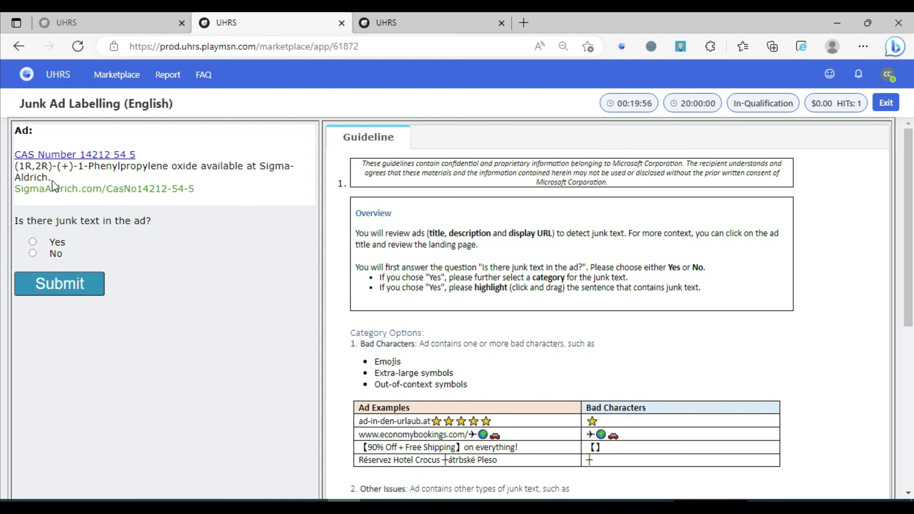
Step: Answer No to junk text for the CAS Number, U.S. Marines Polo Shirts and York Gary GMC ads, submitting each
left_click(31, 255)
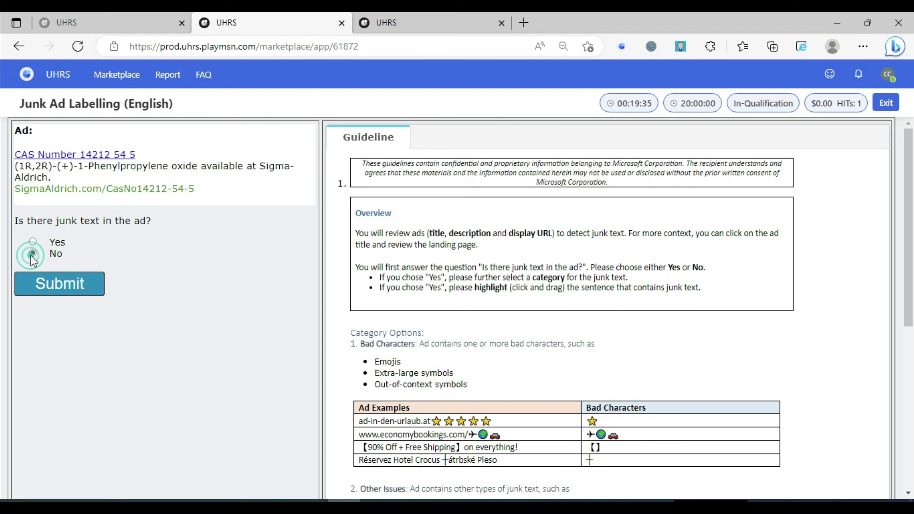
left_click(73, 284)
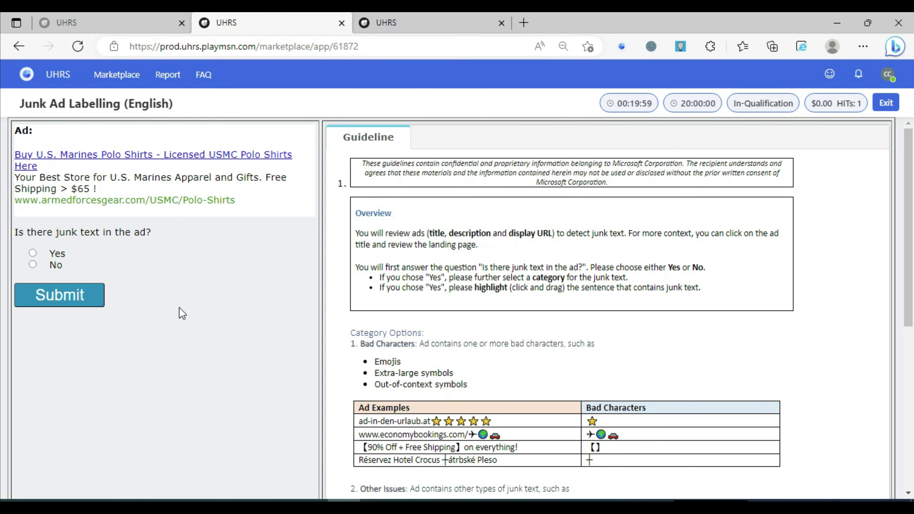
left_click(32, 265)
left_click(77, 304)
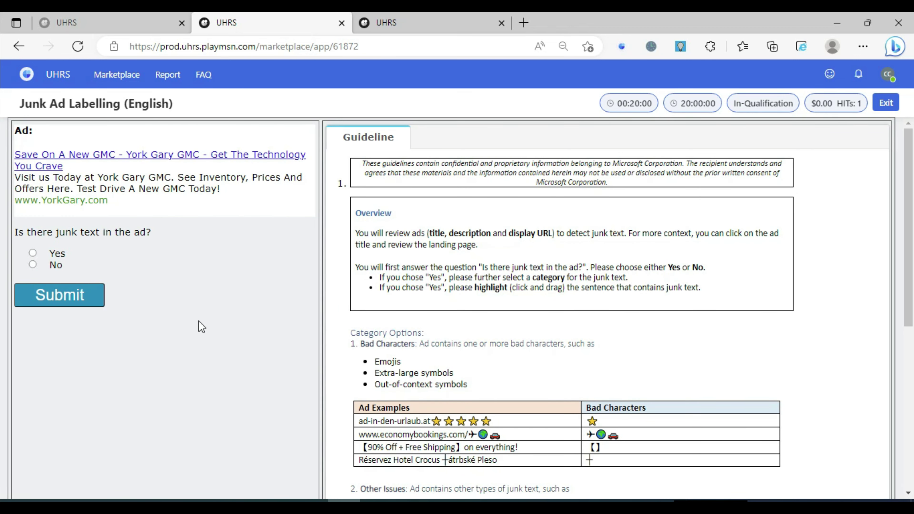
left_click(33, 265)
left_click(75, 302)
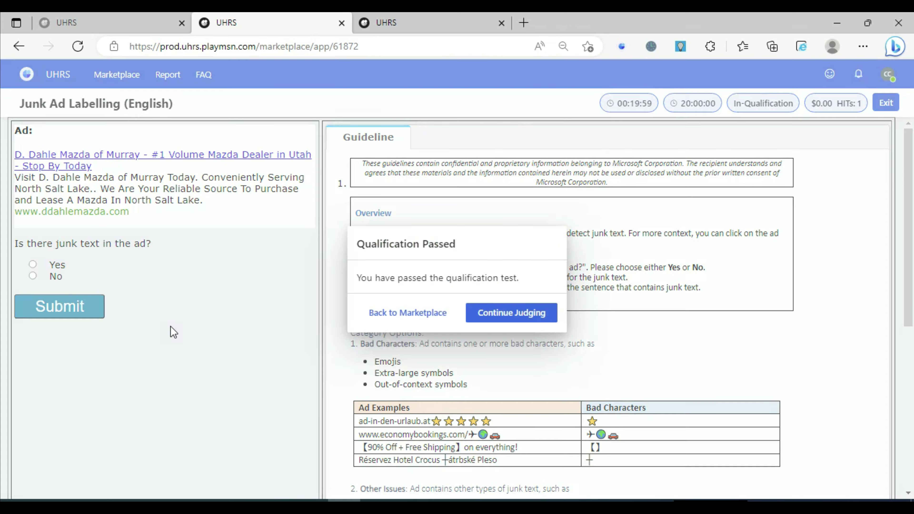